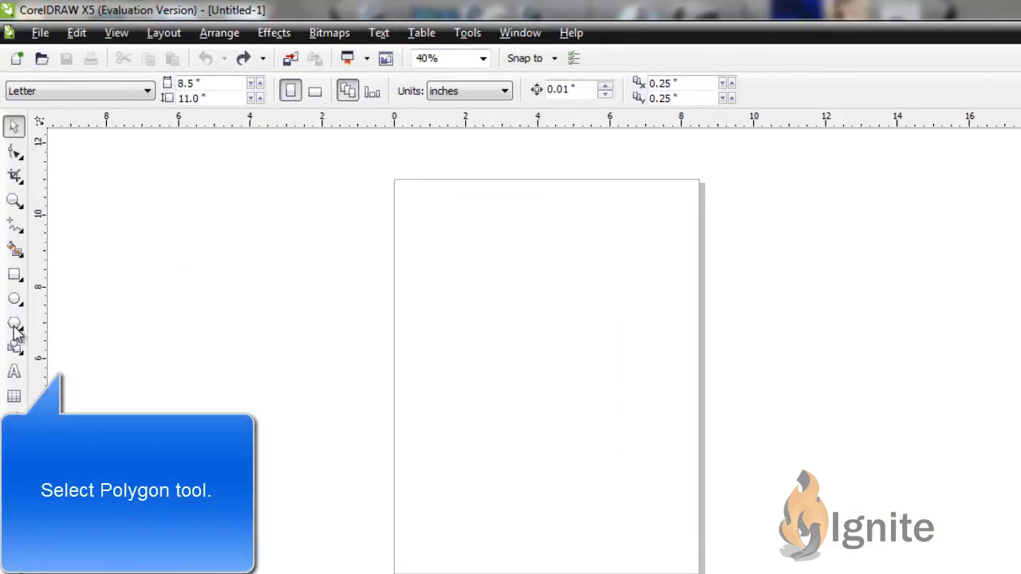
- Draw three five-sided polygons in a row near the page's upper edge, the first about 1.3 by 1.1 inches and the middle one inverted
left_click(14, 324)
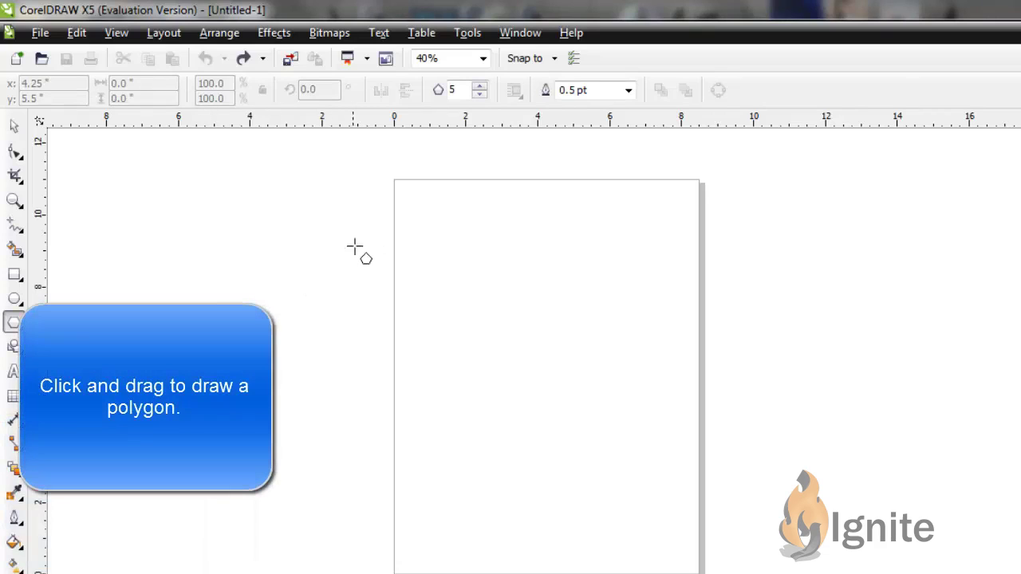
left_click_drag(415, 195, 466, 239)
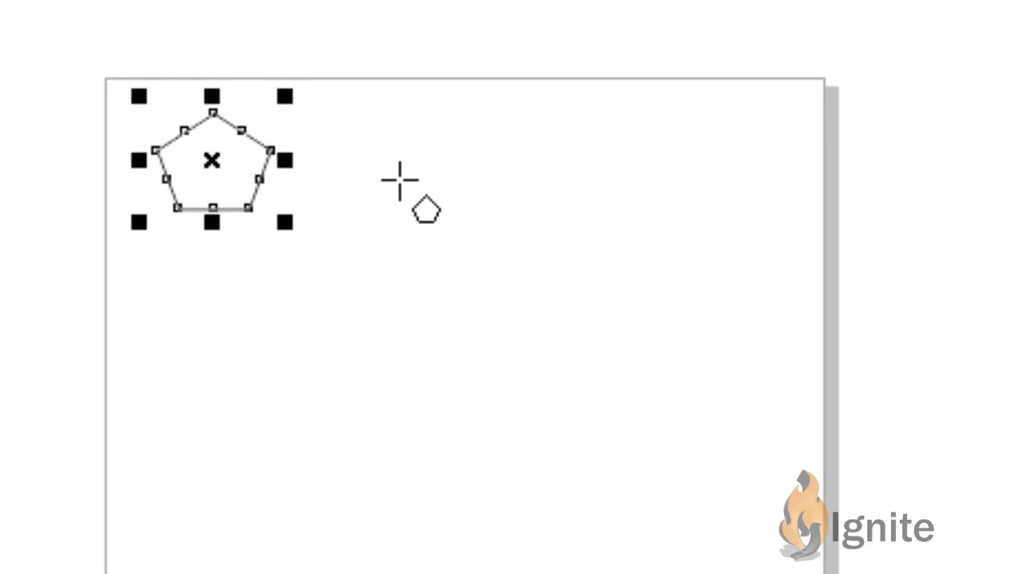
left_click_drag(400, 180, 462, 114)
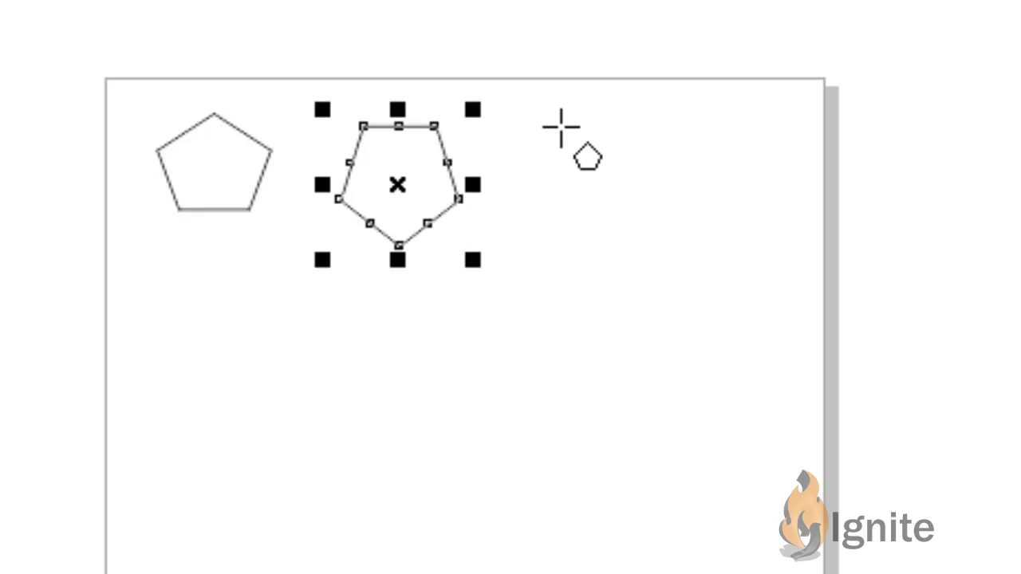
left_click_drag(561, 127, 650, 239)
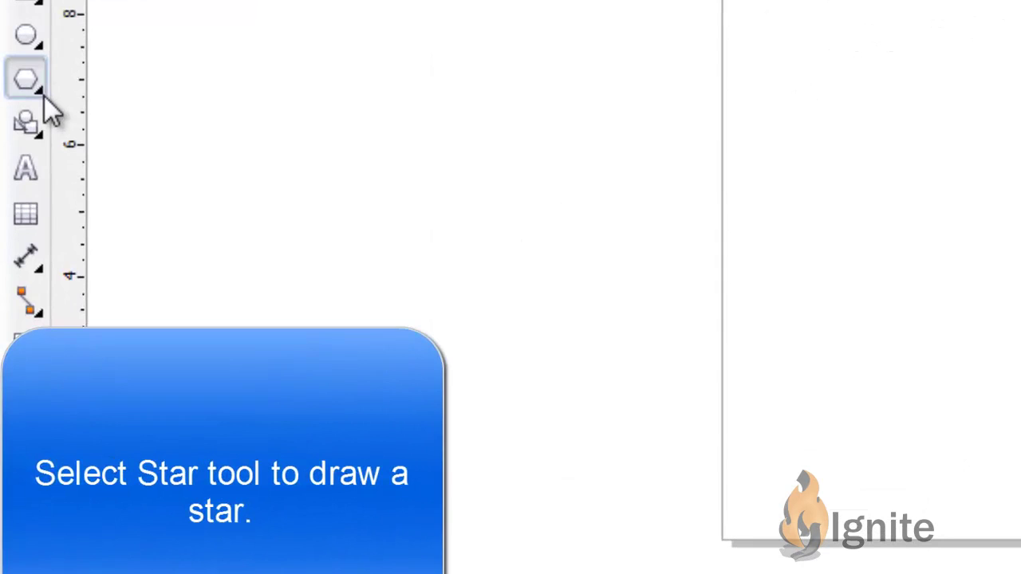
- Draw three five-pointed stars with the Star tool in a row below the pentagons, inverting the middle one and making the last about 1.6 by 1.5 inches
left_click(41, 92)
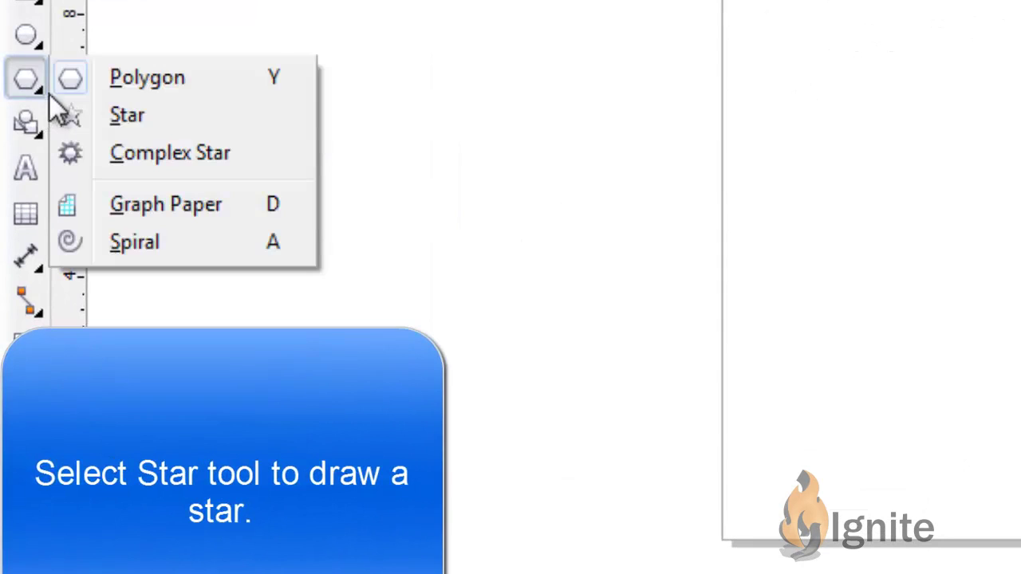
left_click(133, 120)
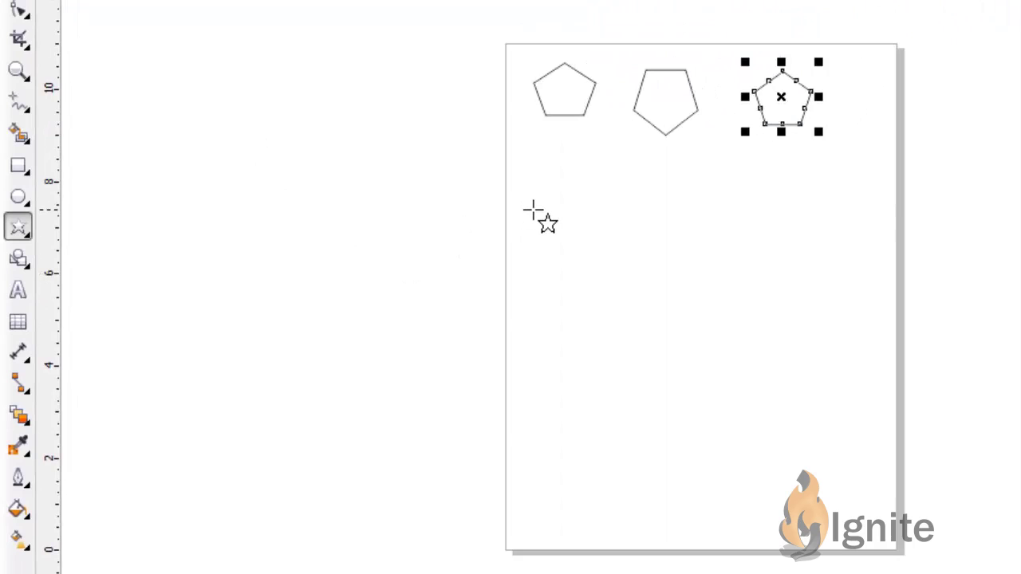
left_click_drag(534, 210, 596, 279)
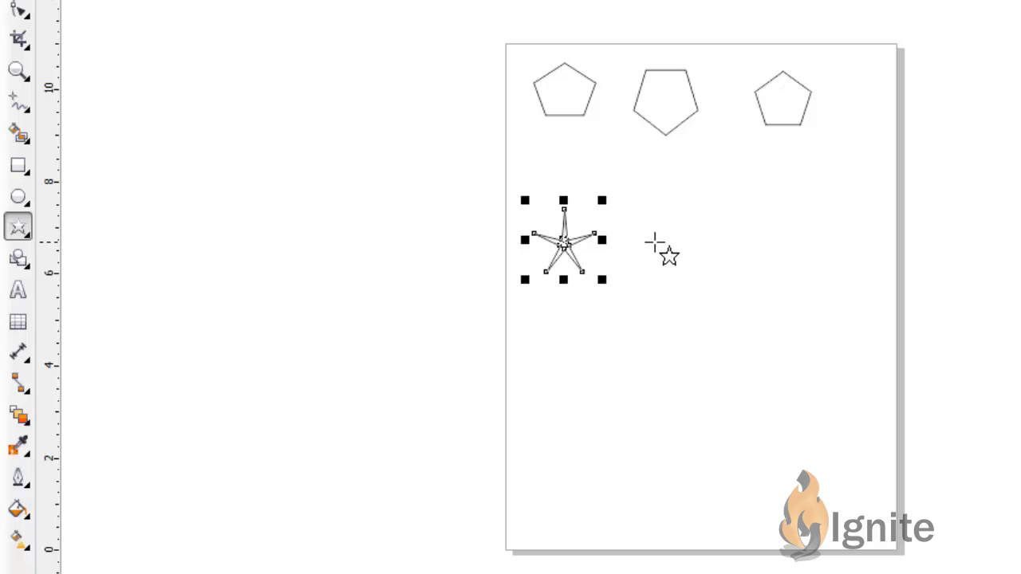
left_click_drag(654, 242, 696, 193)
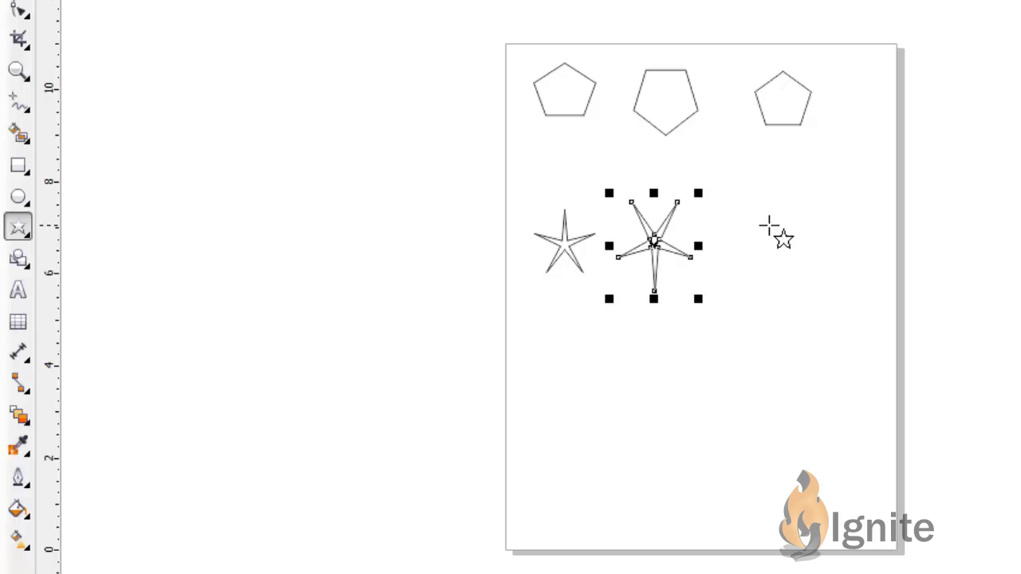
left_click_drag(769, 228, 839, 303)
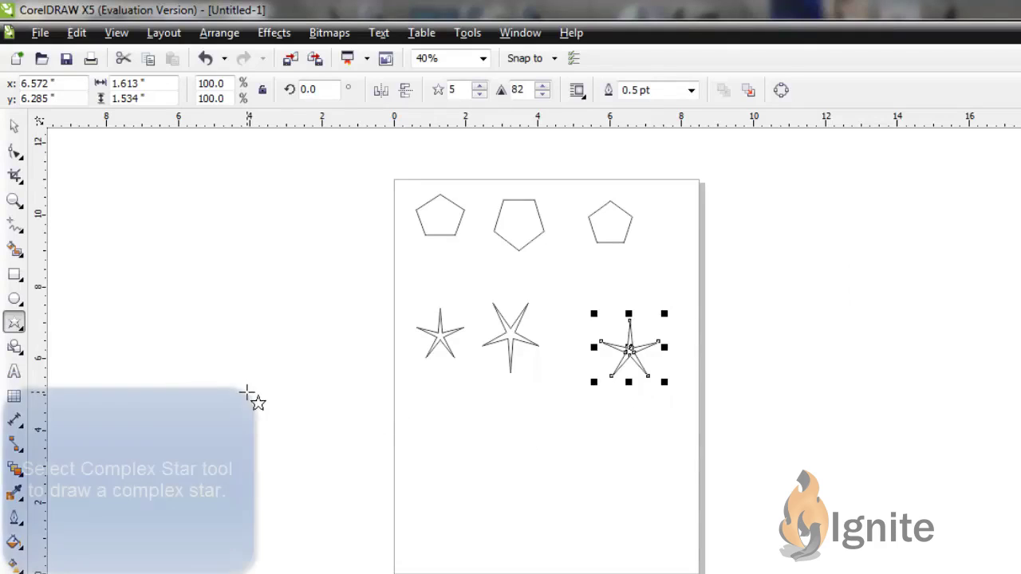
- Draw a nine-pointed complex star about 1.5 by 1.4 inches below the first star
left_click(21, 327)
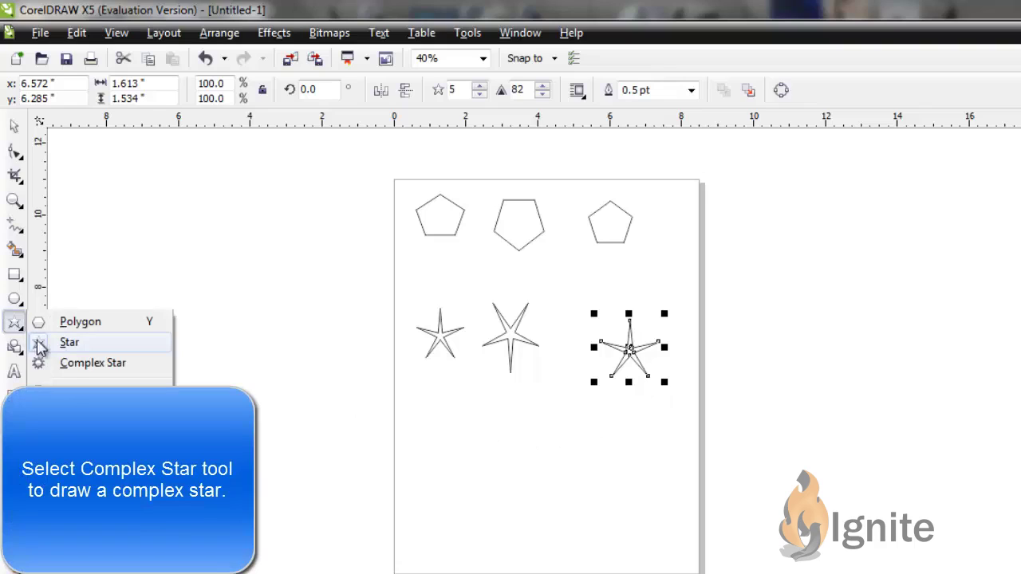
left_click(73, 364)
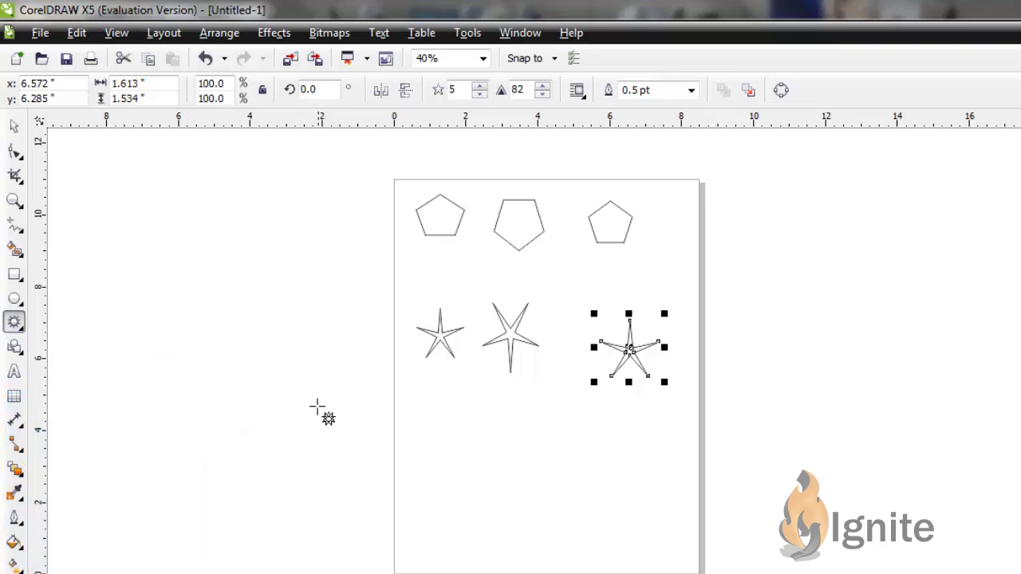
left_click(433, 424)
left_click_drag(433, 424, 482, 475)
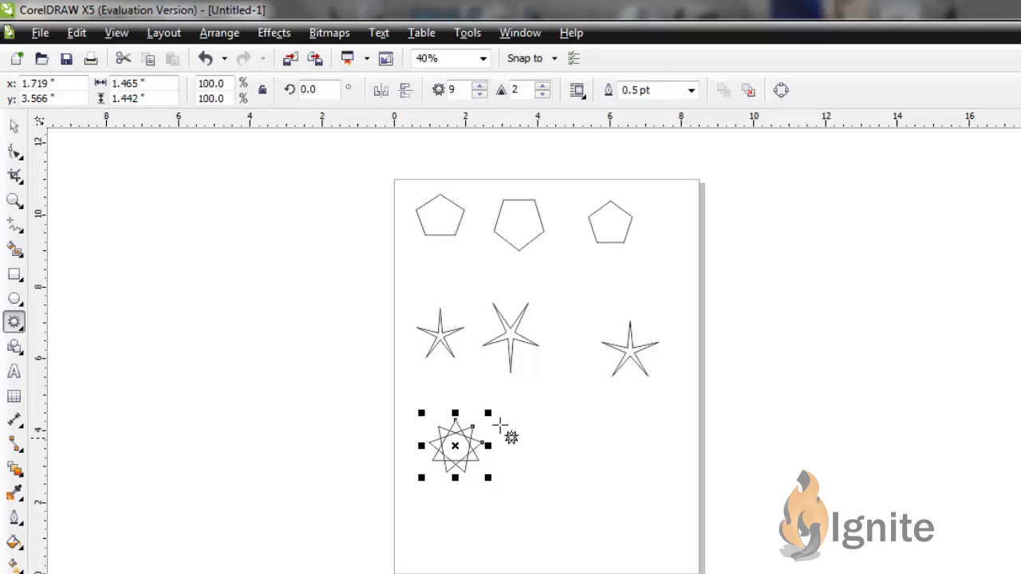
- Try different side counts on the first pentagon, increasing to 6 or more and then reducing to 4
left_click(442, 222)
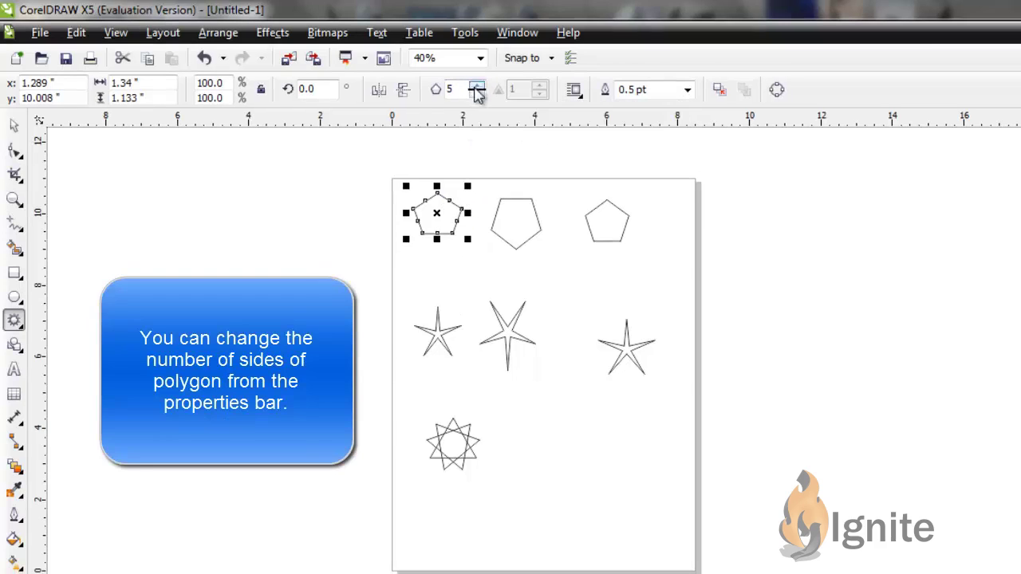
left_click(479, 86)
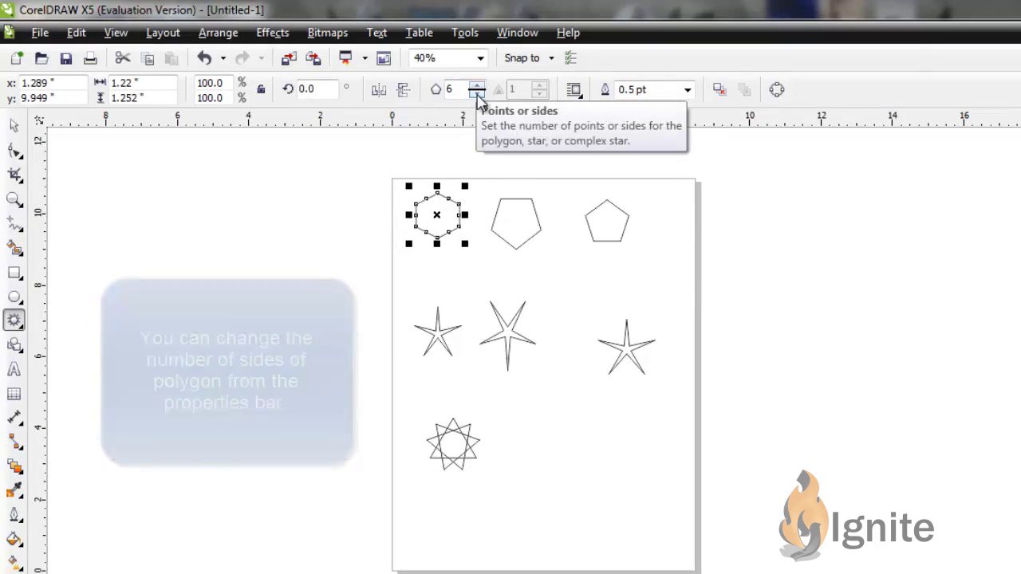
left_click(477, 86)
left_click(477, 86)
left_click(477, 94)
left_click(476, 94)
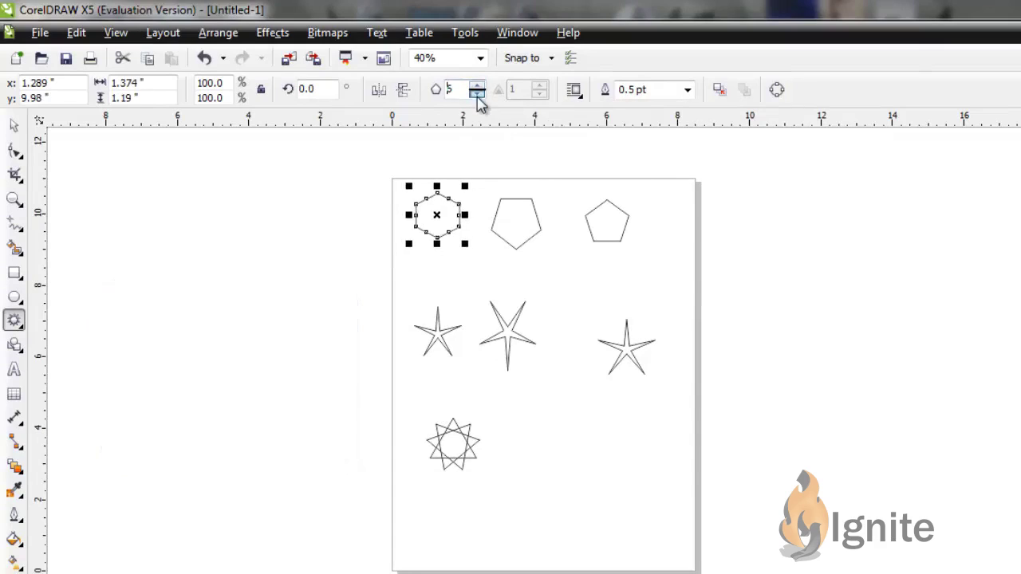
left_click(477, 94)
left_click(477, 94)
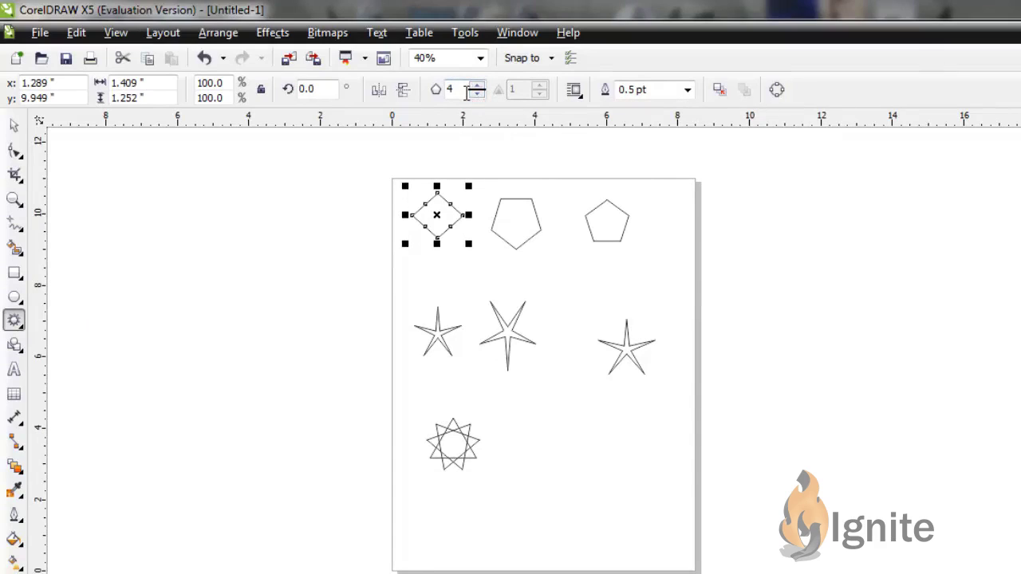
- Set the first polygon's number of sides back to 5
left_click(460, 88)
key("BackSpace")
type("5")
key("Return")
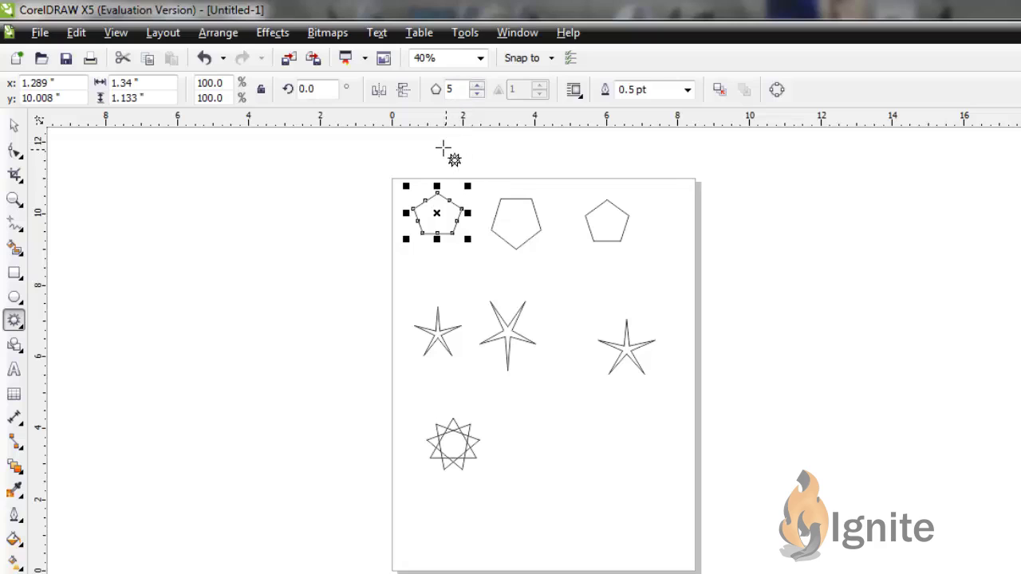
- Reshape the first pentagon into a twisted five-pointed star by moving its top node outward to the right with the Shape tool
left_click(13, 153)
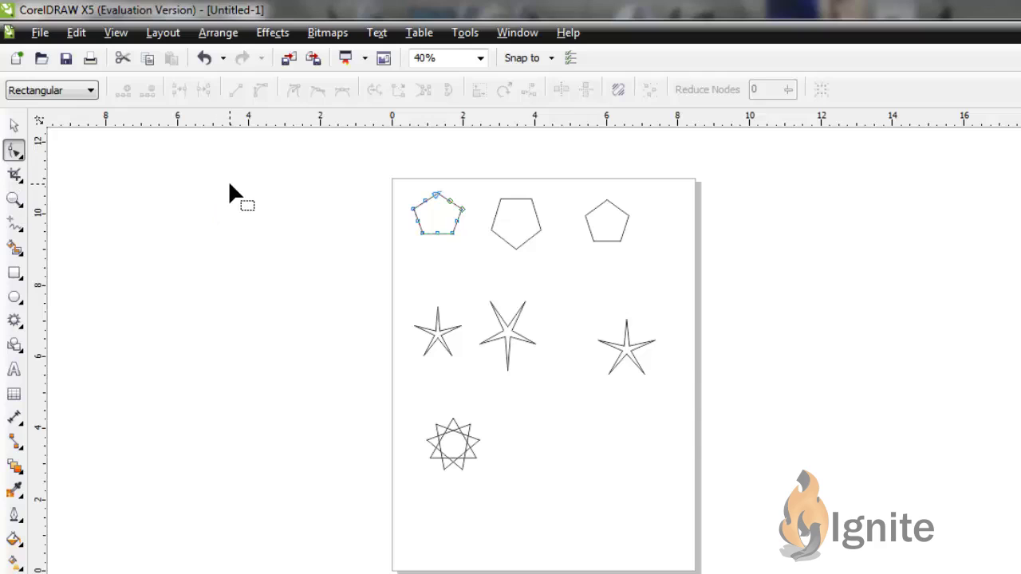
left_click(435, 196)
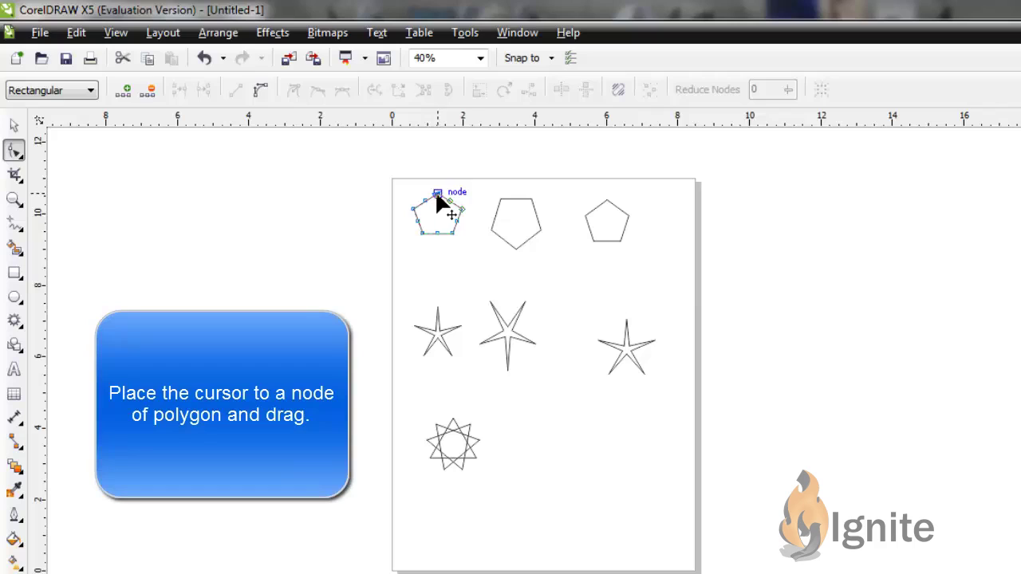
left_click_drag(434, 196, 469, 195)
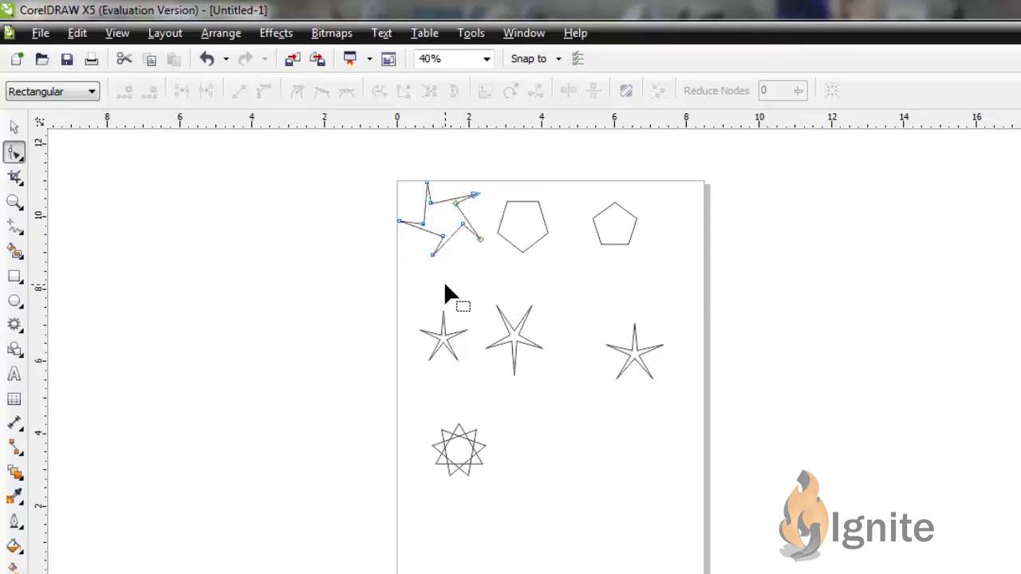
- Select the first star in the middle row with the Pick tool and set its number of points to 3
left_click(14, 127)
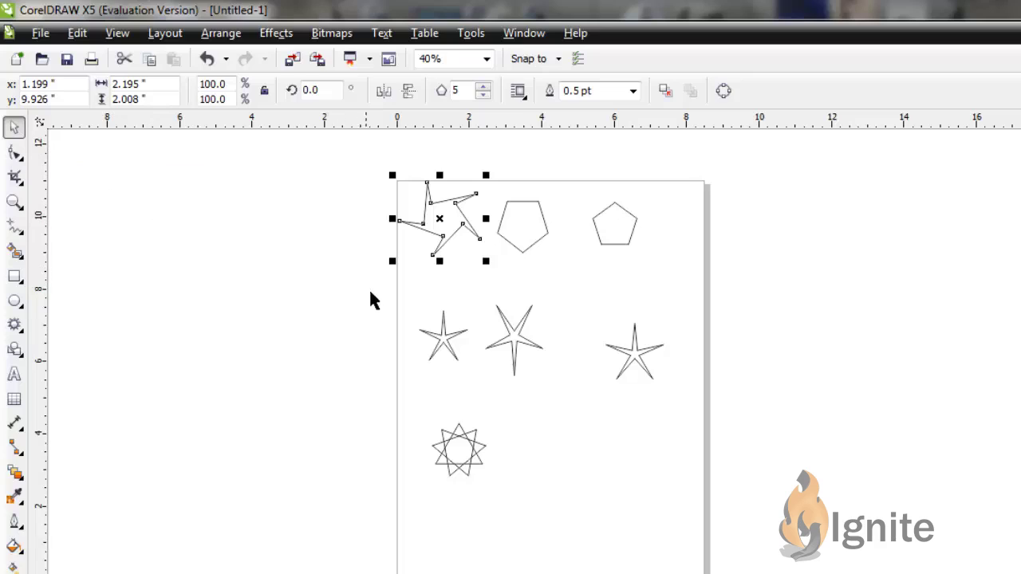
left_click(445, 339)
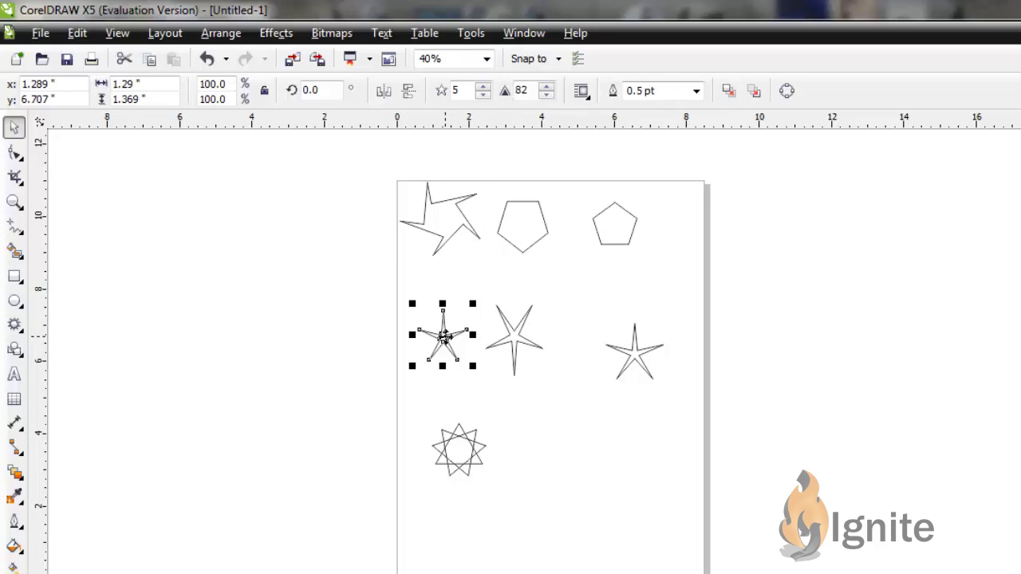
left_click(482, 87)
left_click(482, 87)
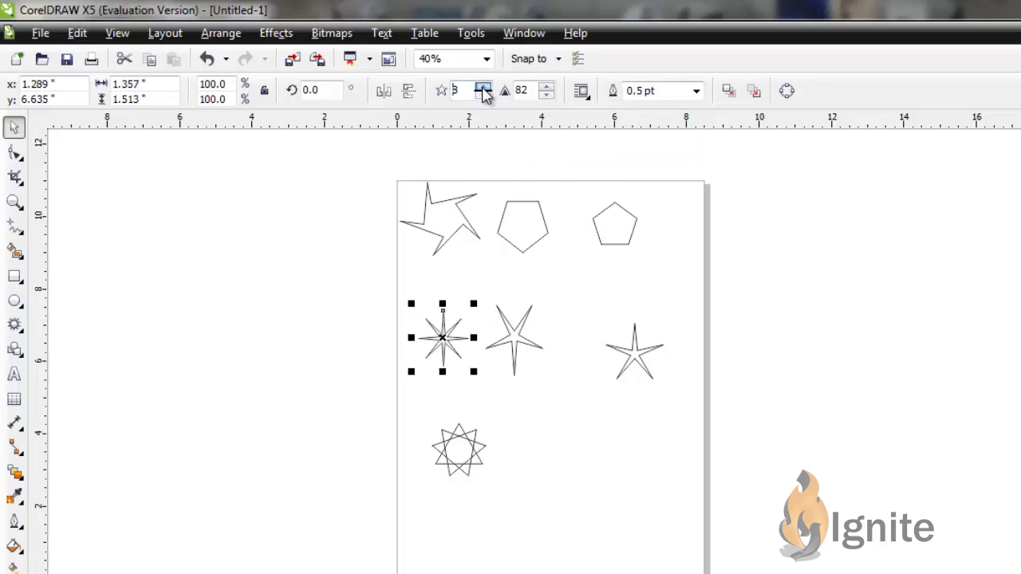
left_click(482, 87)
left_click(483, 94)
left_click(483, 94)
left_click(482, 95)
left_click(483, 94)
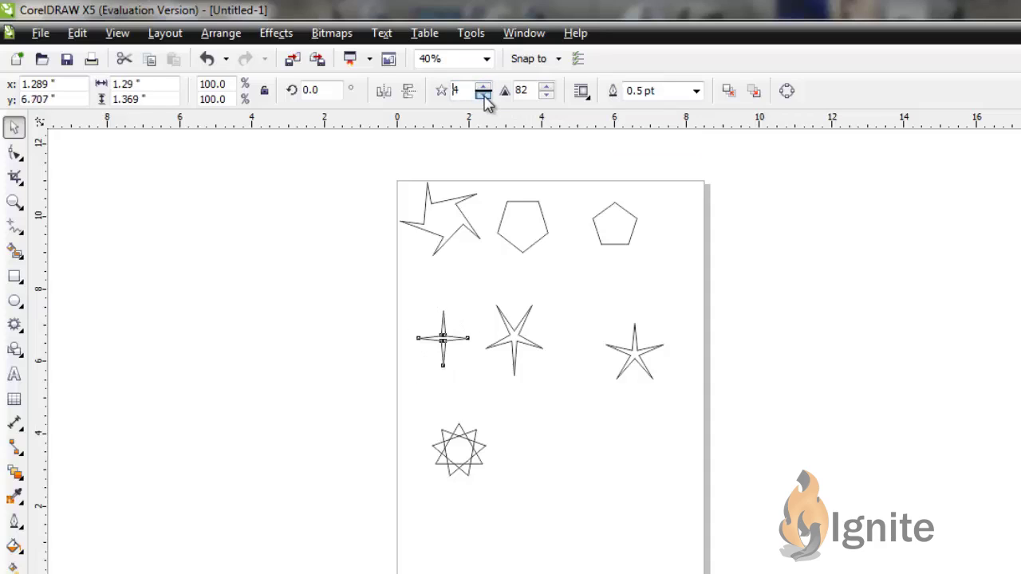
left_click(483, 95)
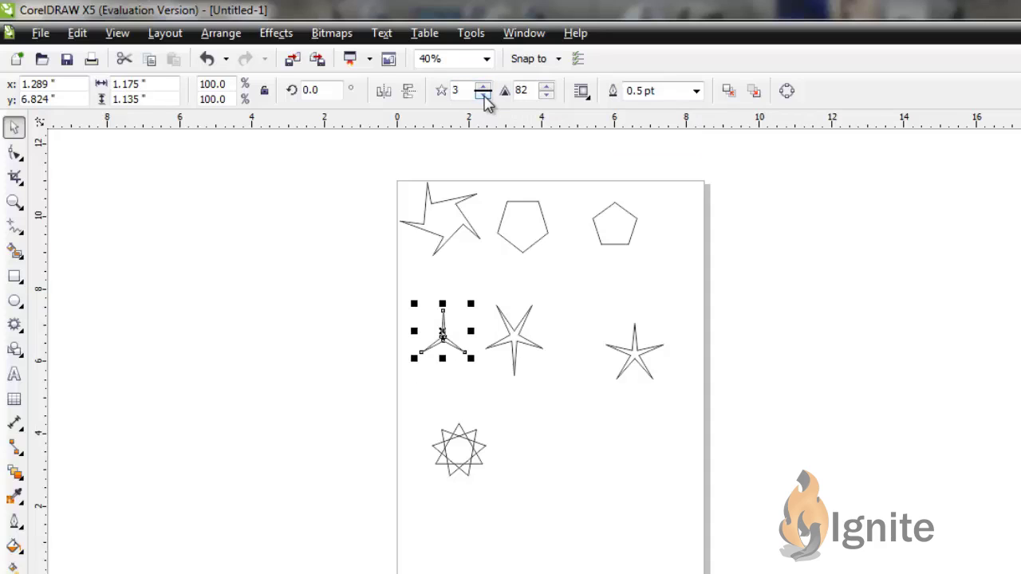
- Set the sharpness of the selected three-pointed star to 94
left_click(547, 94)
left_click(547, 89)
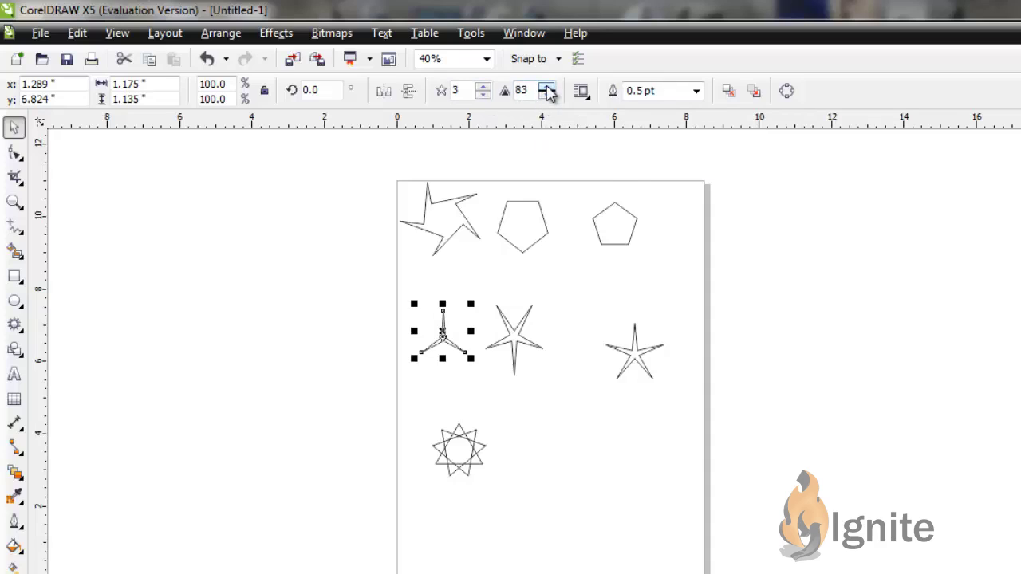
left_click(547, 90)
left_click(547, 89)
left_click(547, 89)
type("94")
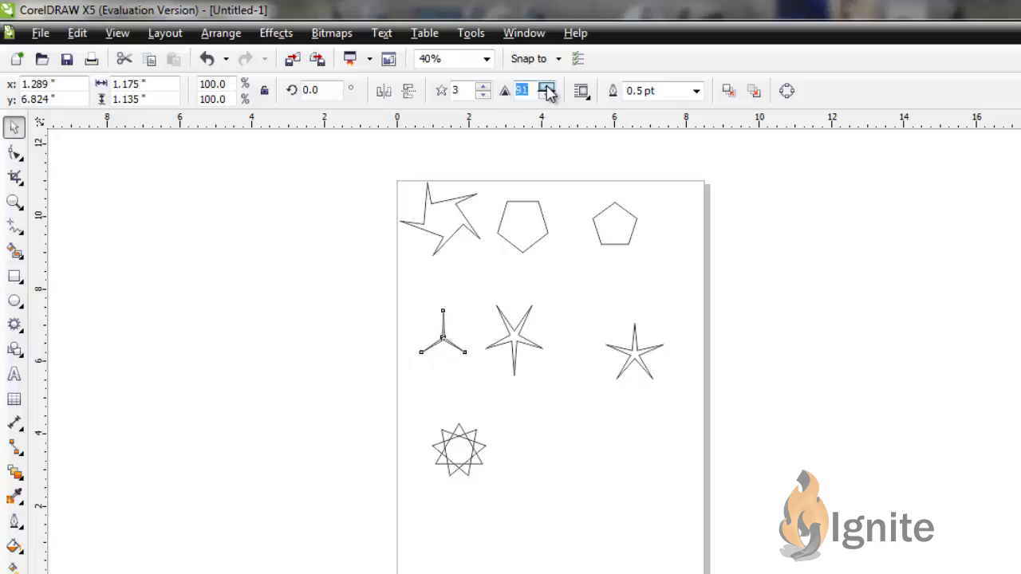
key("Return")
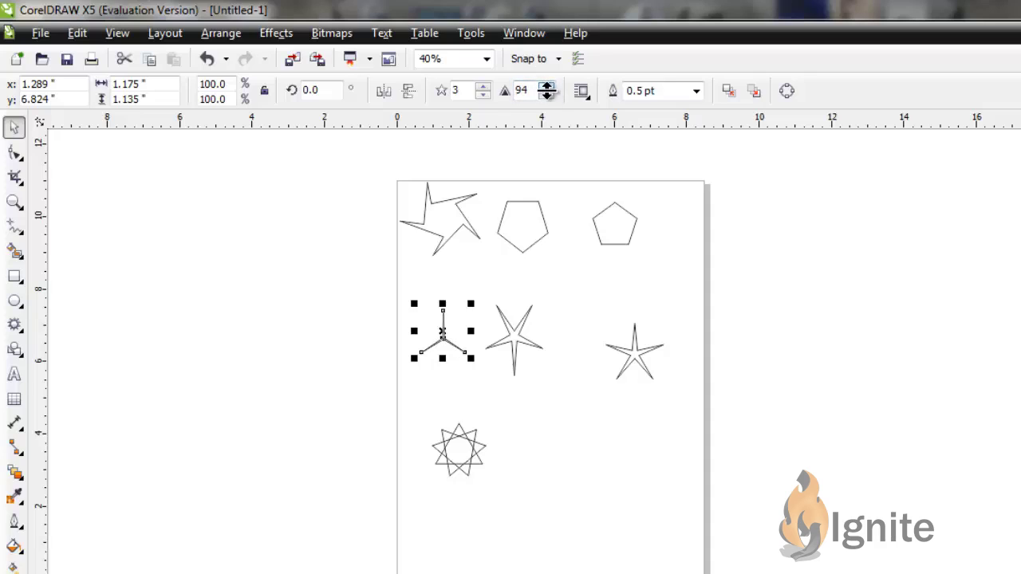